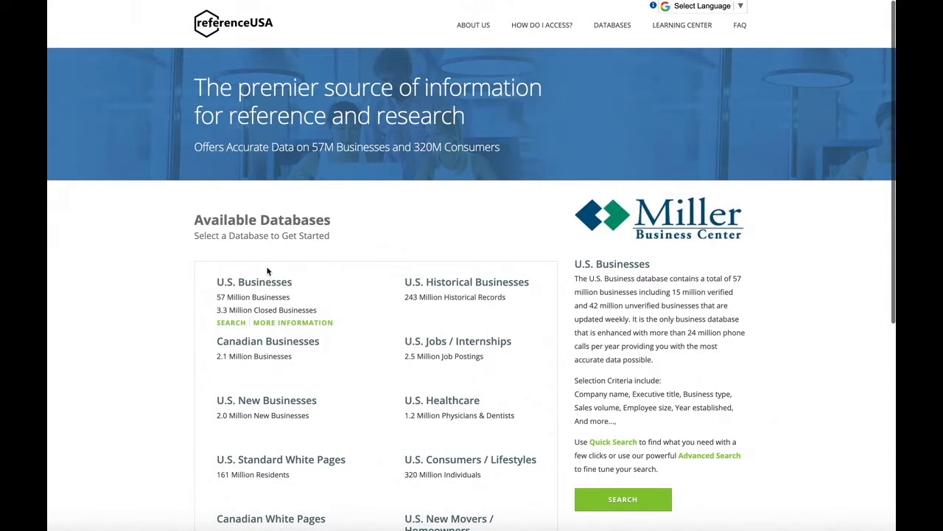
- Open the advanced search of the U.S. Businesses database, review its criteria and add the Major Industry Group criterion
click(264, 286)
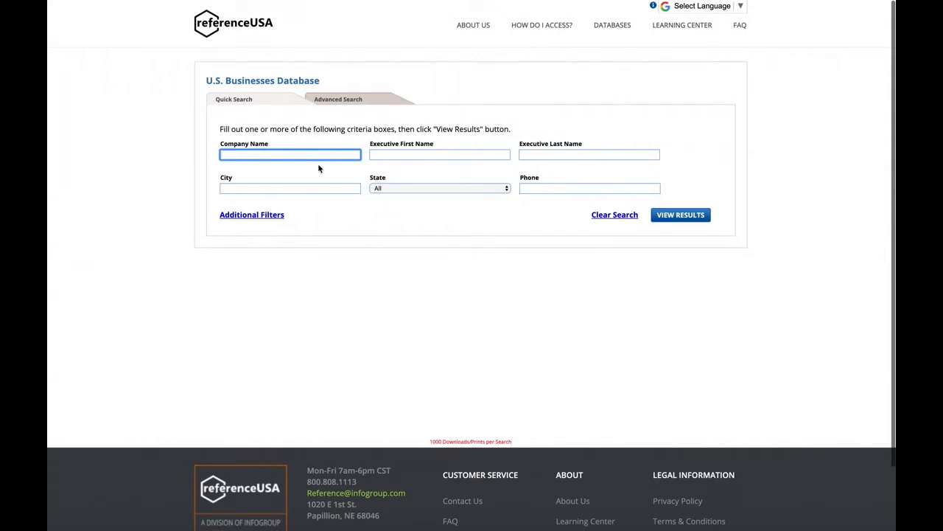
click(342, 99)
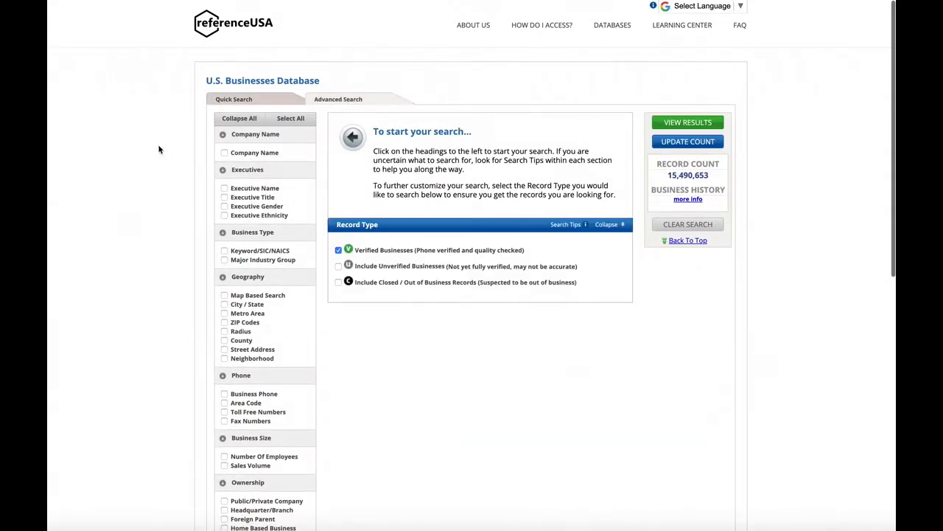
scroll(132, 168, down, 1)
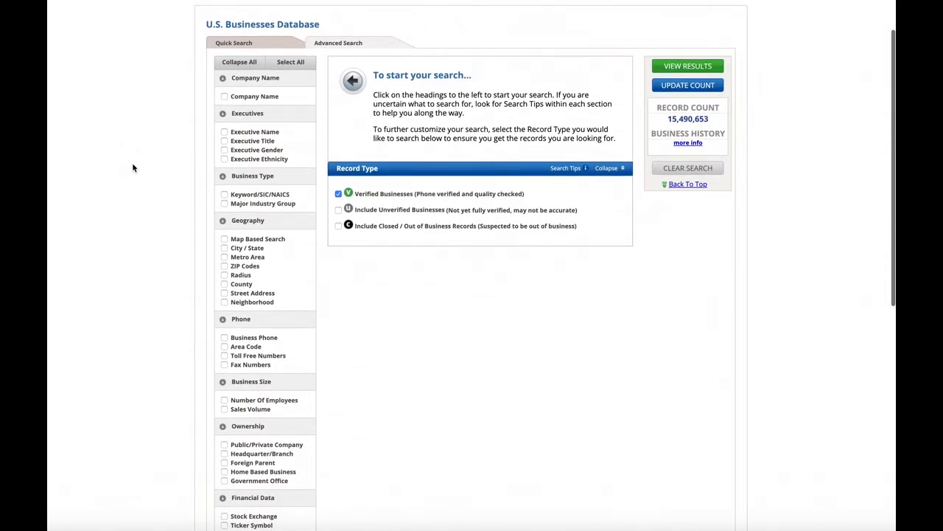
scroll(133, 168, down, 3)
scroll(133, 168, down, 2)
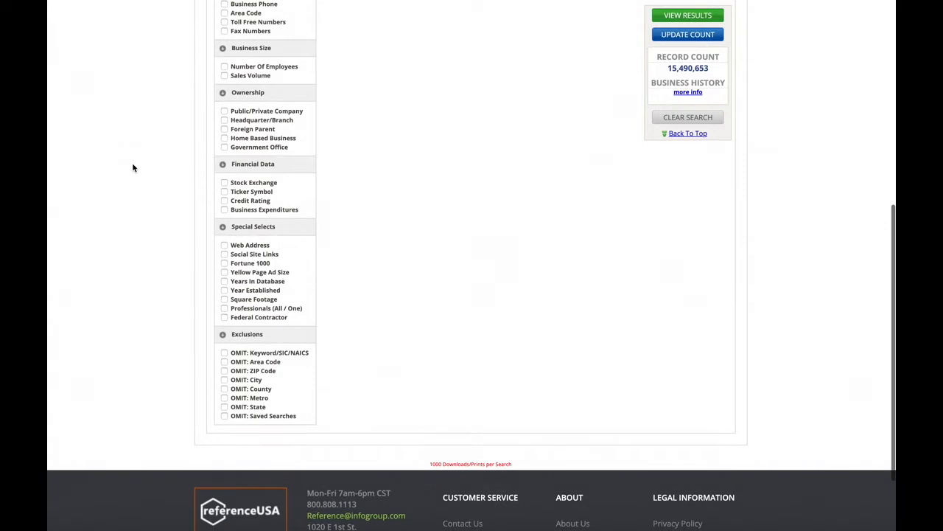
scroll(133, 168, up, 6)
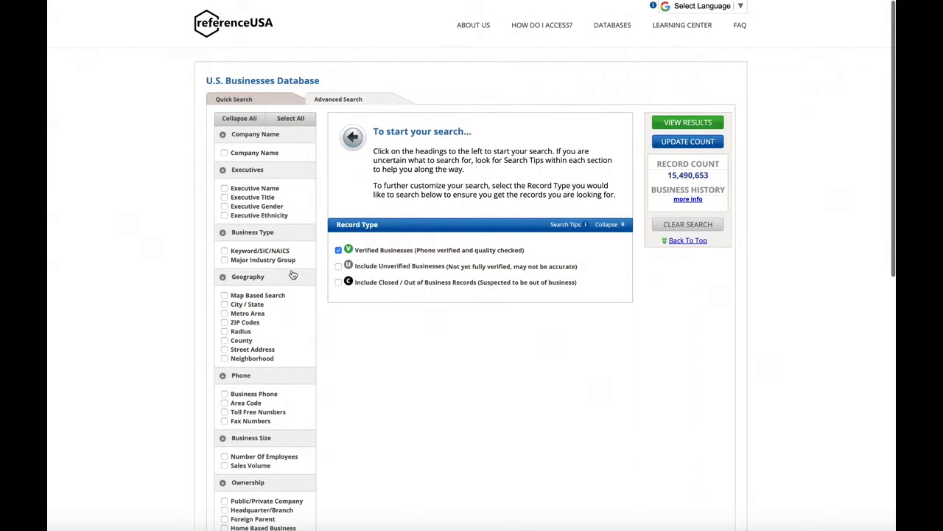
click(225, 260)
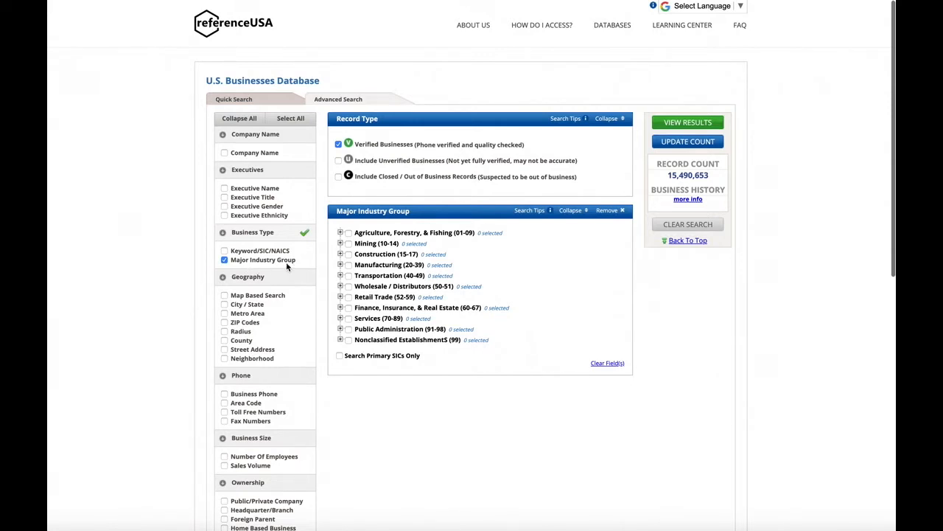
- Search the SIC codes for "plastic" in a Keyword/SIC/NAICS criterion and remove that criterion again
click(224, 250)
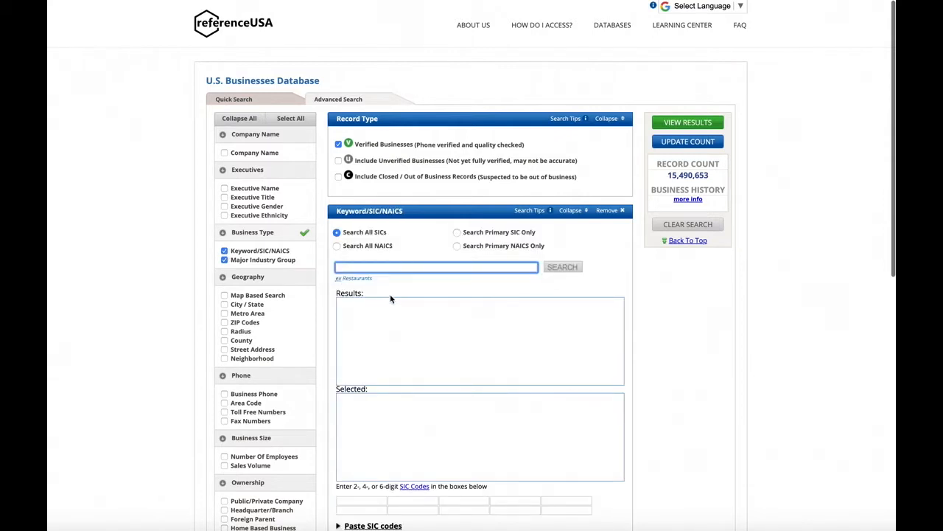
scroll(391, 299, down, 1)
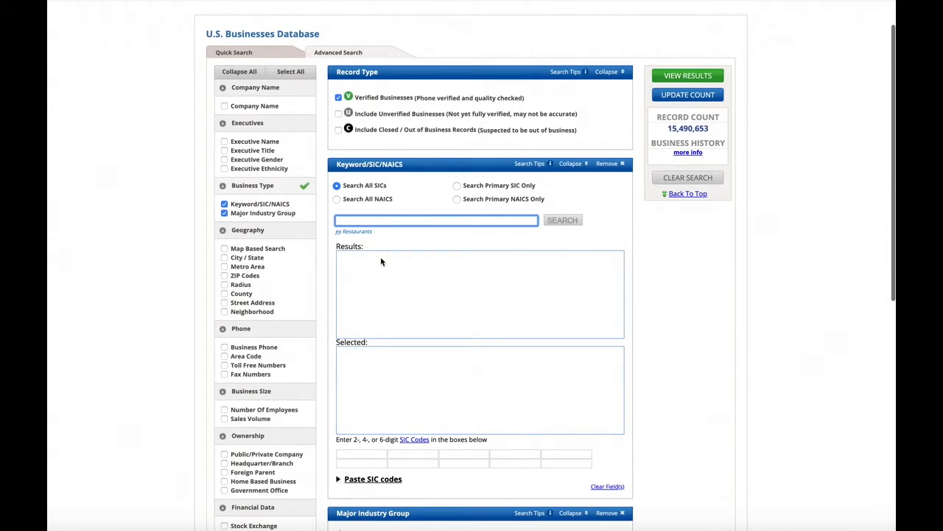
text(plastic)
click(560, 222)
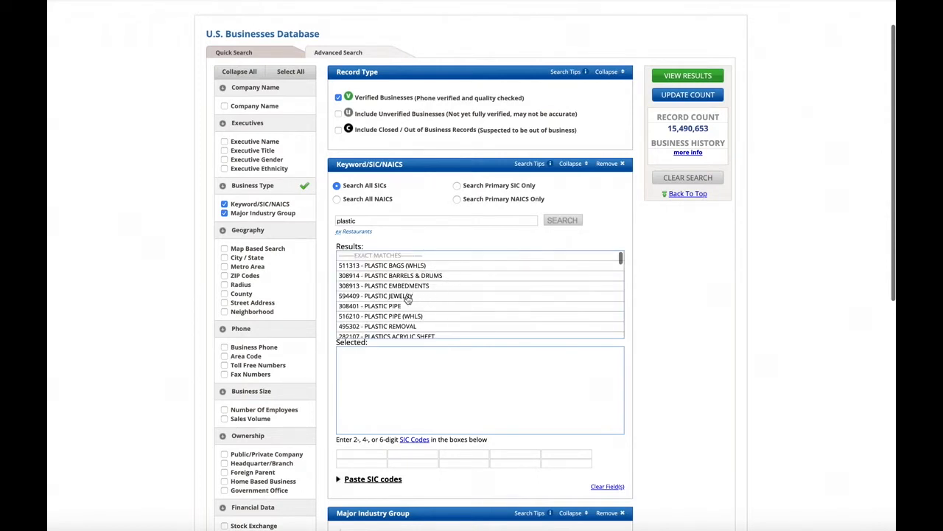
scroll(407, 297, down, 5)
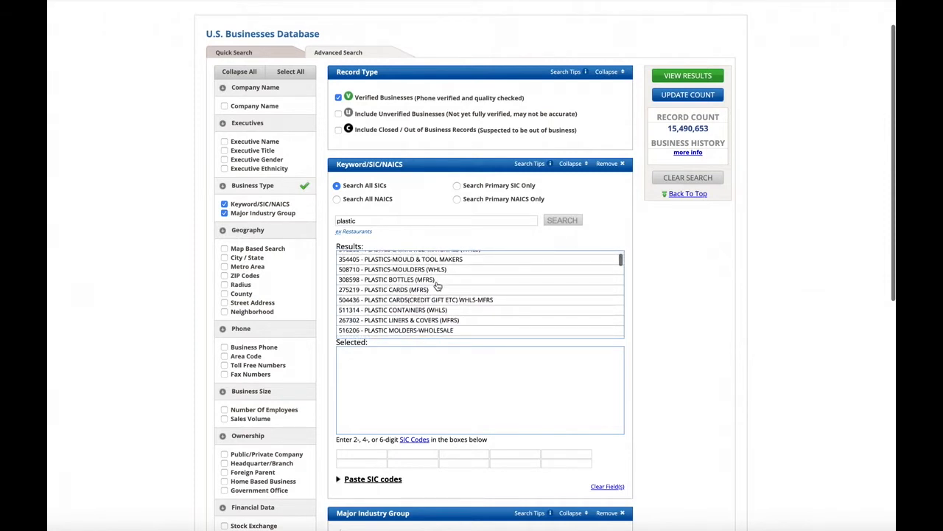
scroll(438, 286, up, 5)
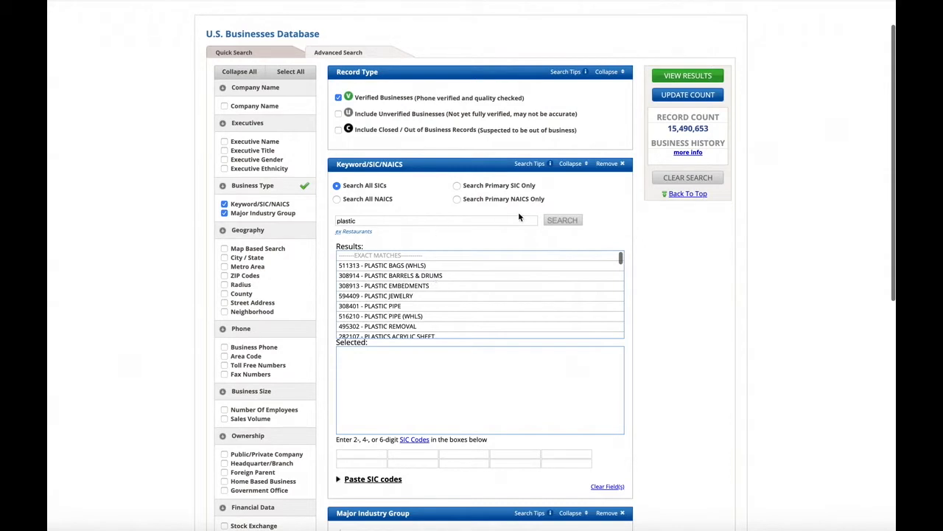
click(620, 164)
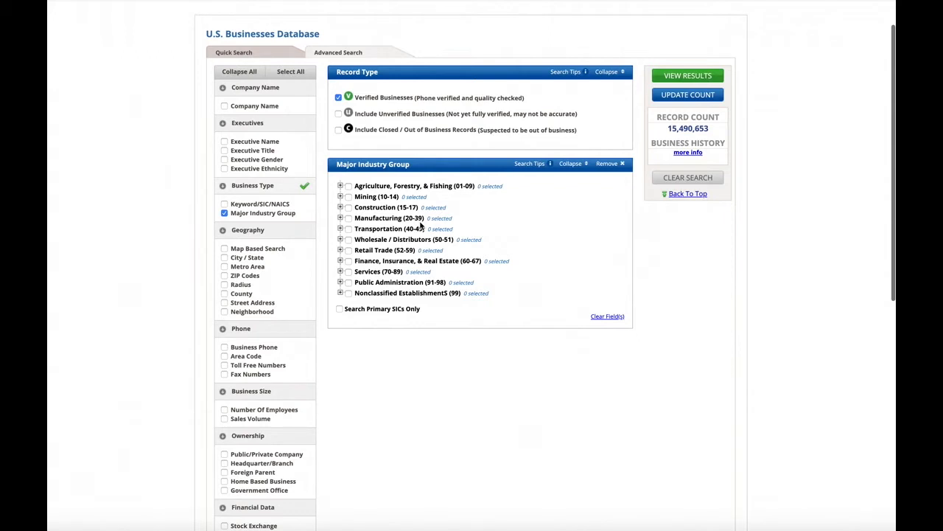
- Review the subgroups under Manufacturing (20-39) and select the entire Manufacturing group
click(341, 218)
scroll(398, 252, down, 1)
scroll(397, 253, down, 1)
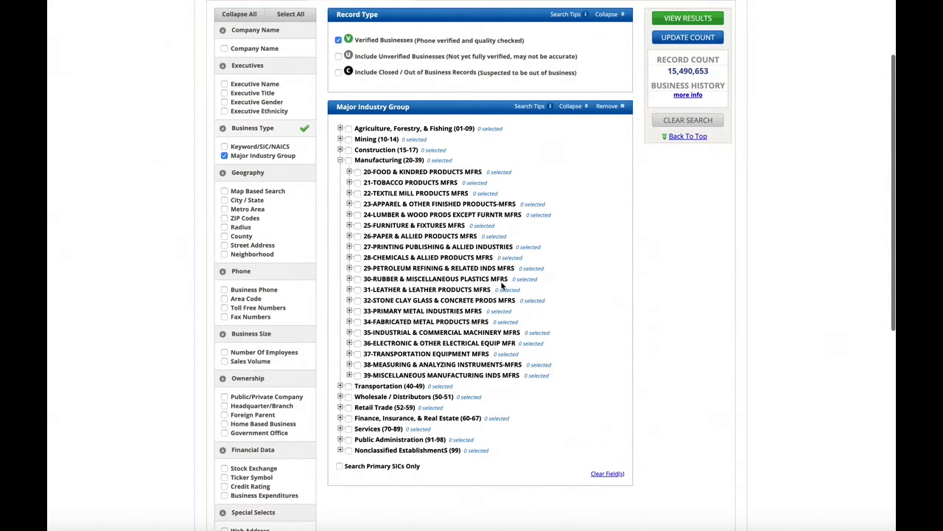
click(340, 161)
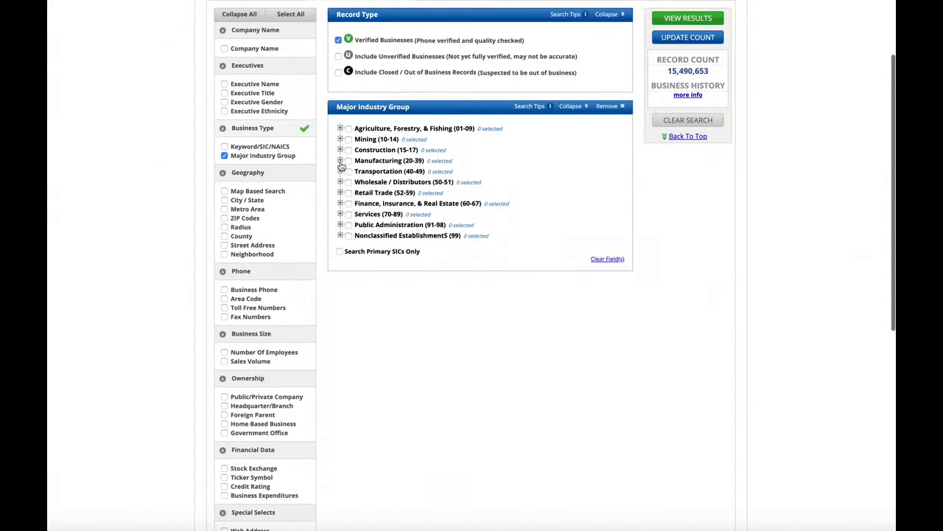
scroll(342, 165, up, 2)
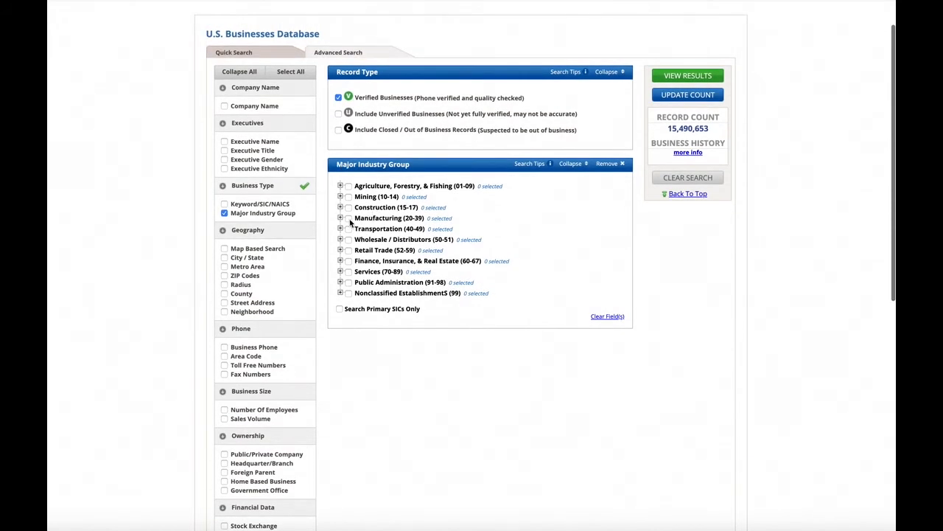
click(349, 219)
- Add the County criterion and choose New York as its state
click(226, 297)
scroll(457, 337, down, 3)
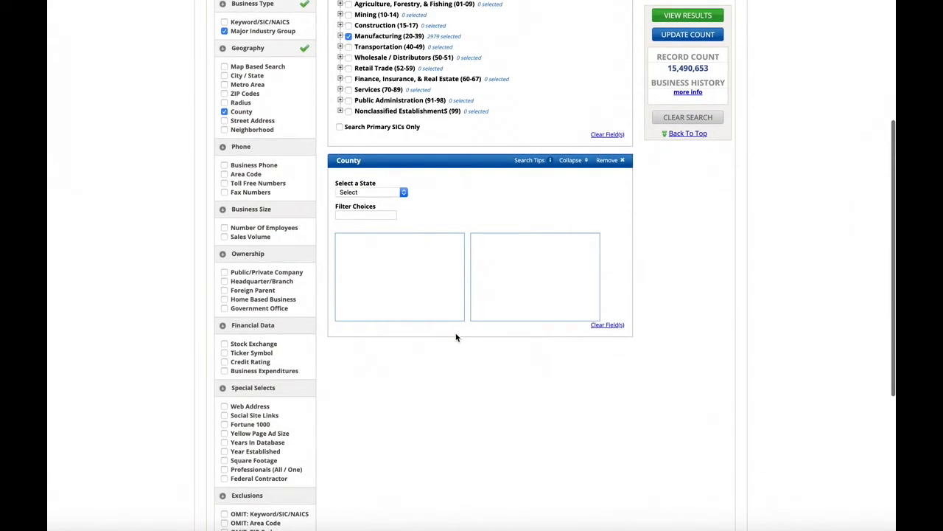
click(404, 193)
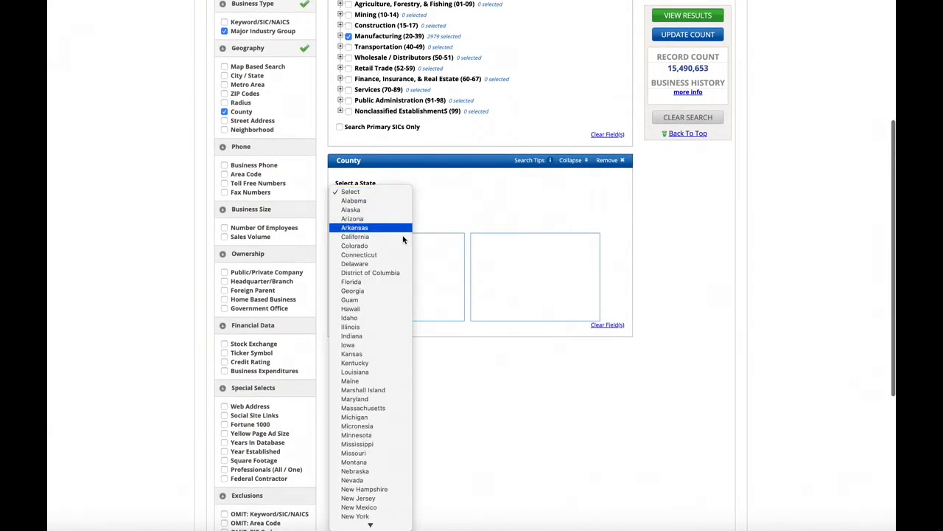
scroll(402, 247, down, 5)
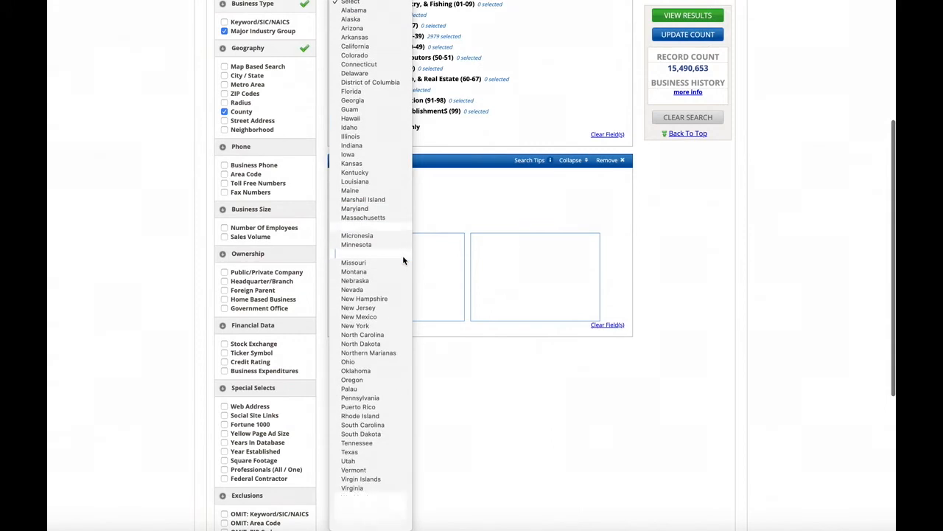
click(383, 324)
- Filter the New York counties by "suff" and add Suffolk, NY to the selected counties
mouse_move(462, 243)
mouse_down()
mouse_move(463, 251)
mouse_move(462, 243)
mouse_up()
click(453, 241)
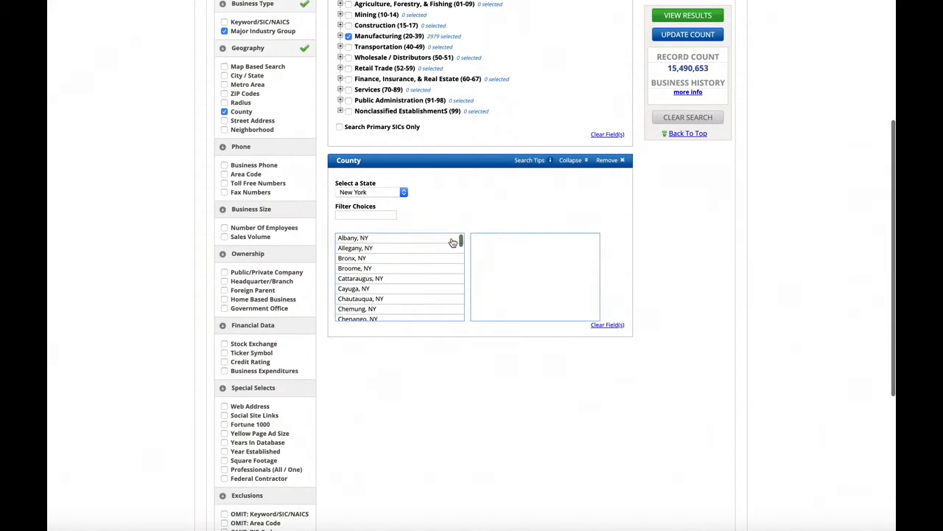
scroll(409, 259, down, 5)
scroll(409, 260, down, 8)
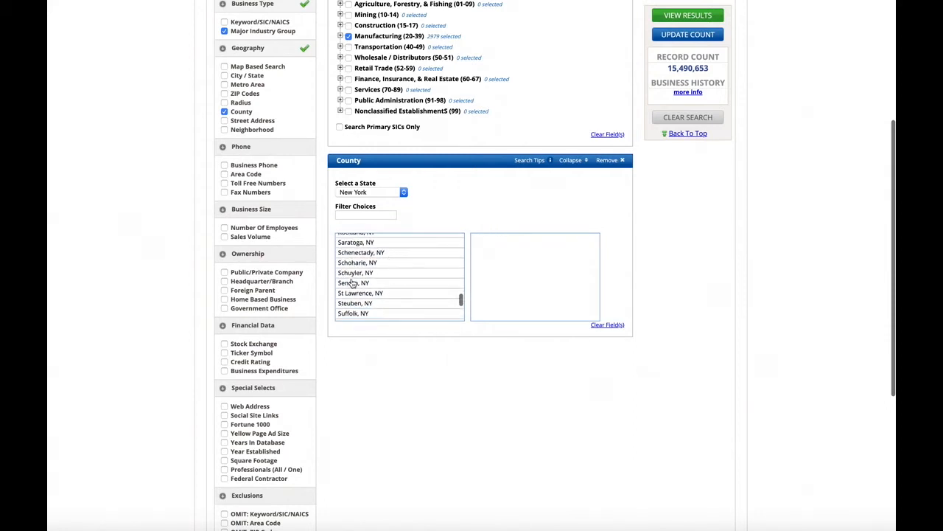
scroll(367, 305, down, 1)
click(361, 215)
text(suff)
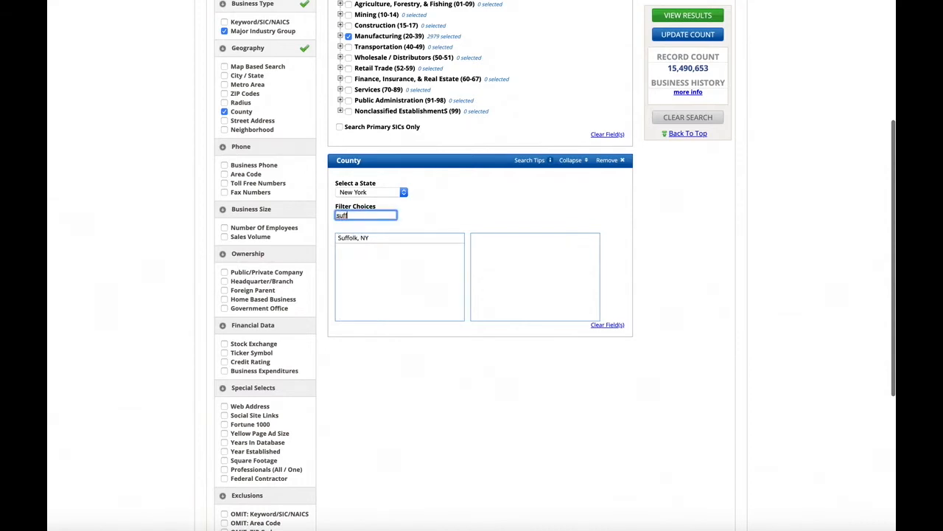
click(361, 239)
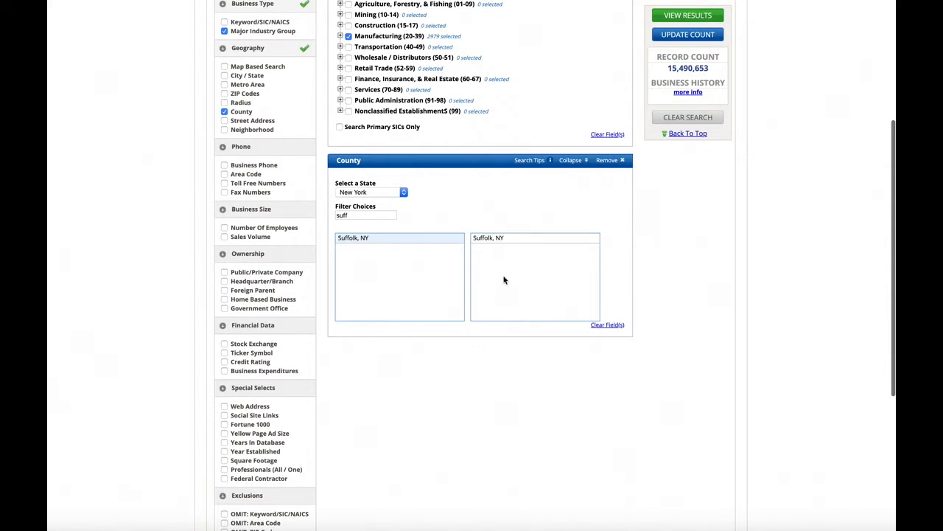
- Filter the counties by "su" to add Sullivan, NY, and remove it again from the selected counties
drag(372, 215, 325, 217)
text(su)
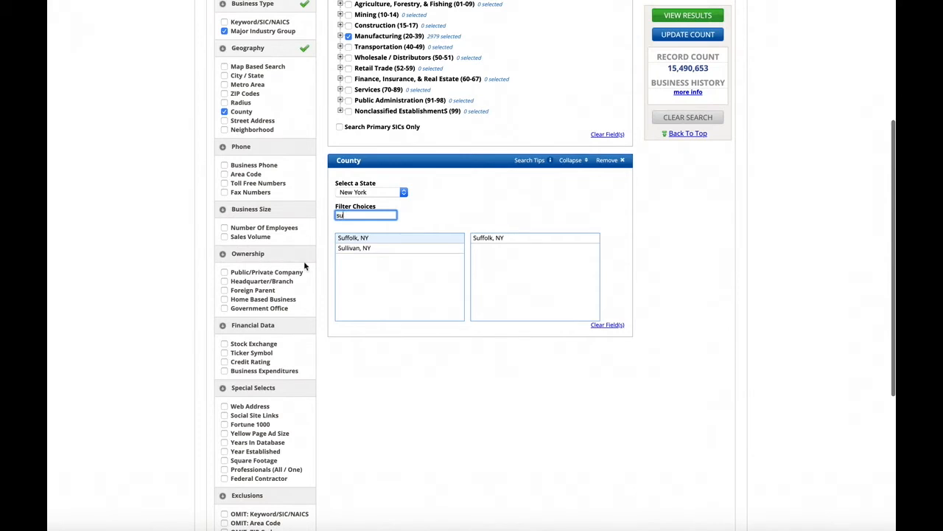
click(368, 248)
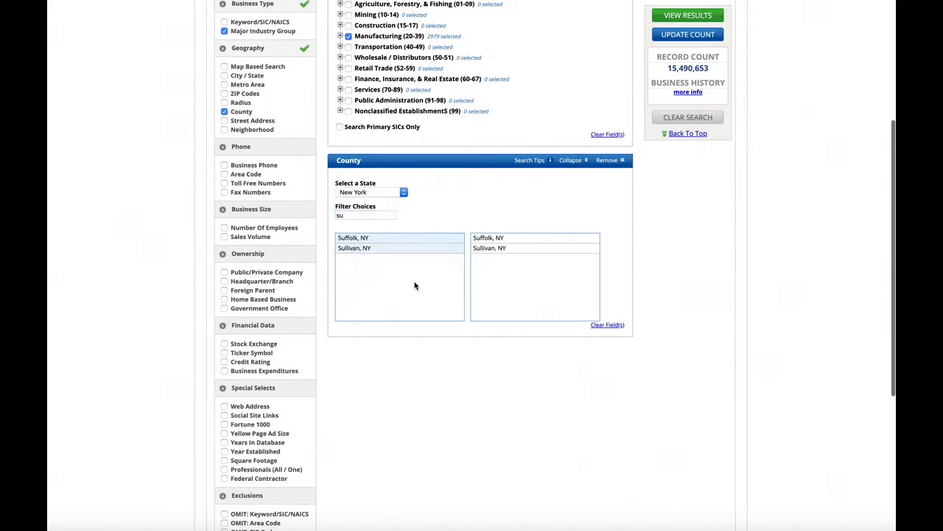
click(491, 248)
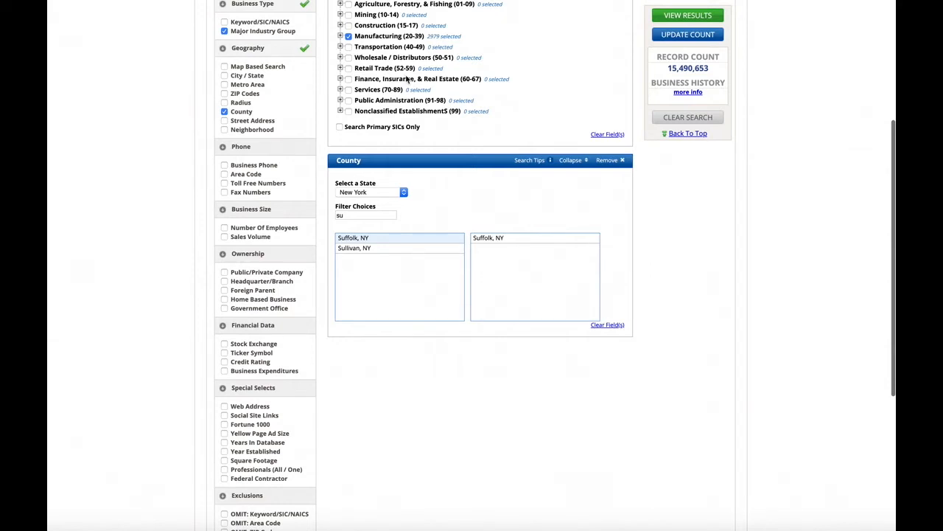
- Review the chosen record type, industry and county criteria and display the matching businesses
scroll(442, 302, up, 2)
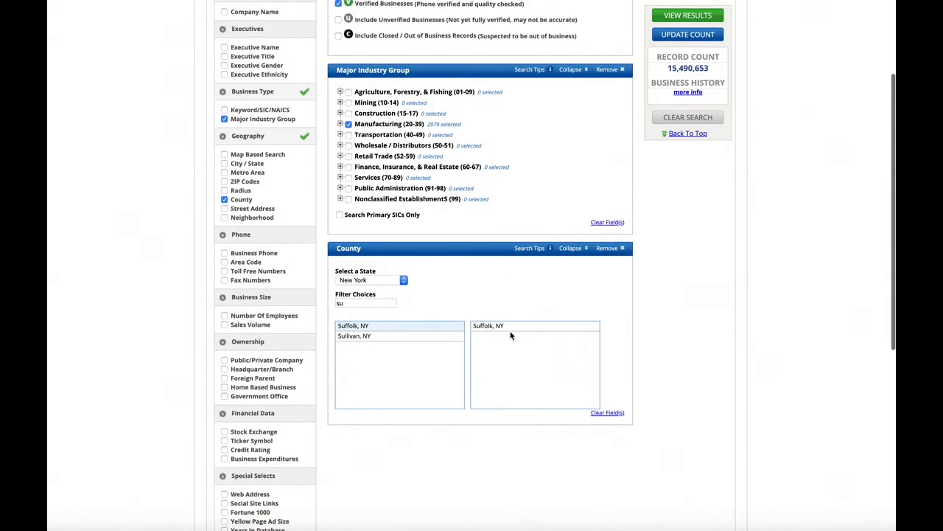
scroll(350, 67, up, 3)
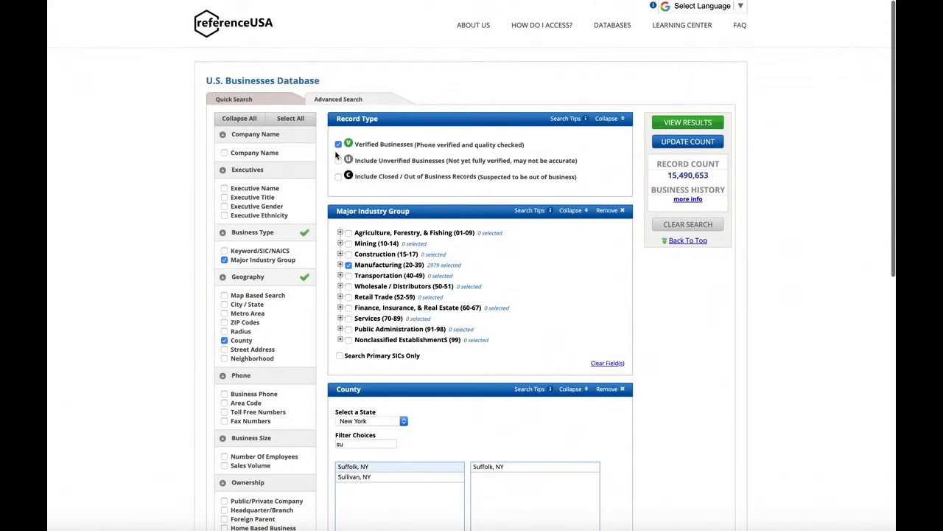
scroll(336, 155, down, 2)
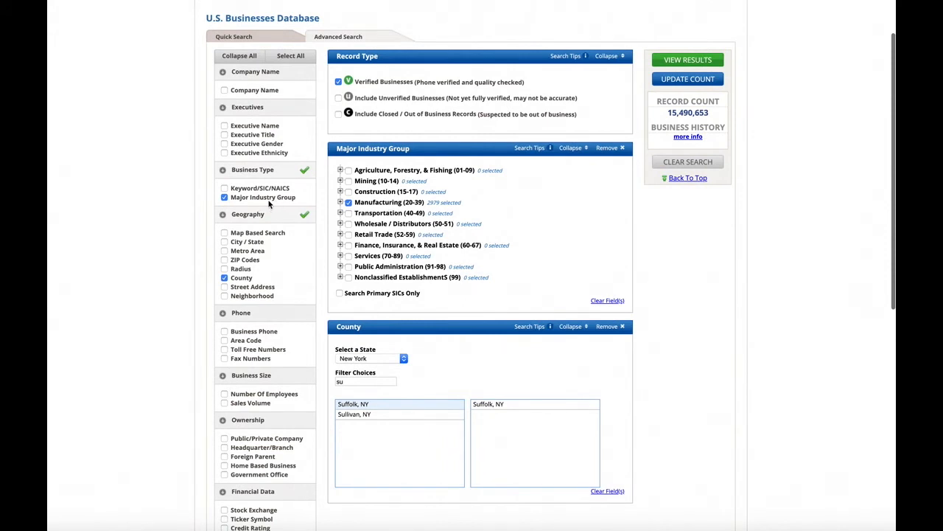
scroll(479, 206, down, 3)
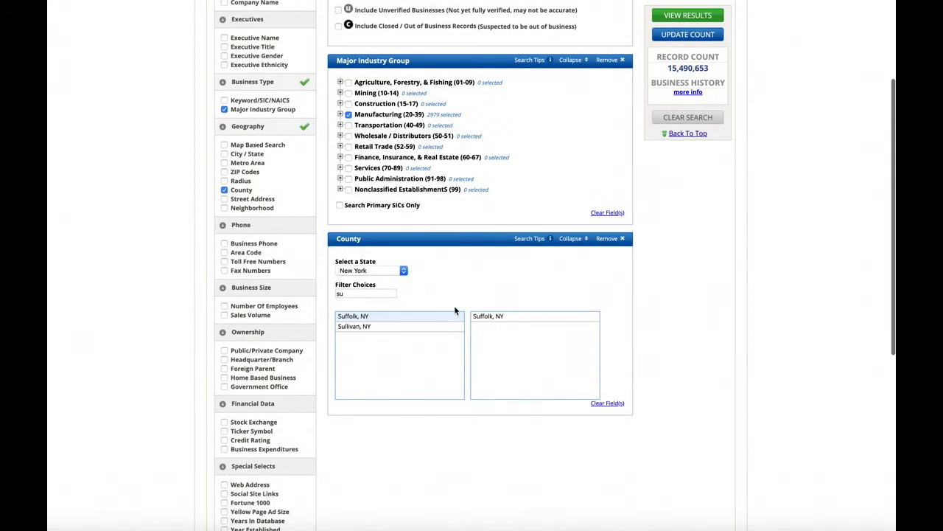
scroll(417, 291, up, 3)
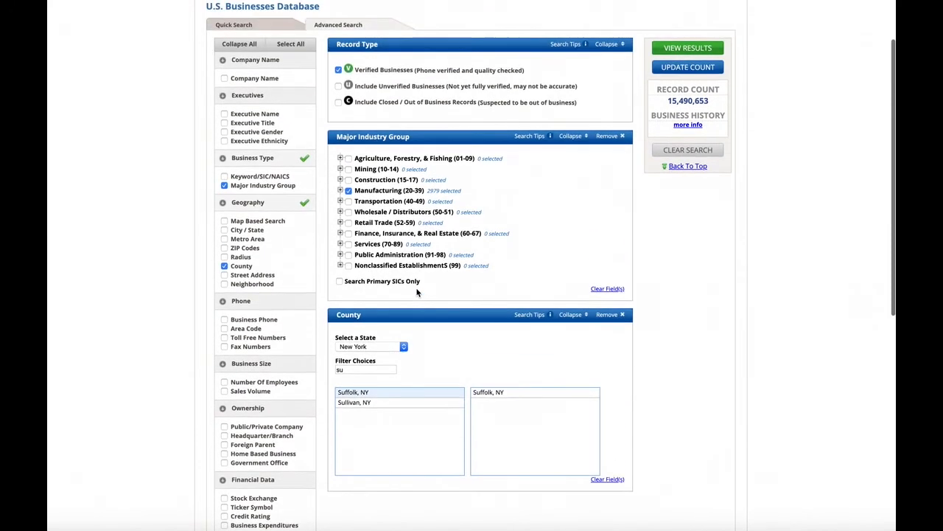
click(684, 49)
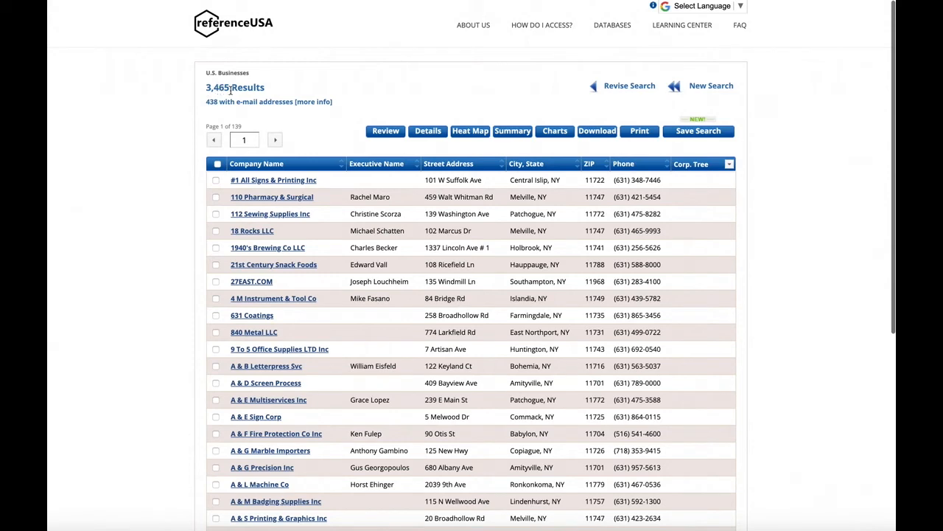
- Return to revising the search and add the Sales Volume criterion
click(616, 87)
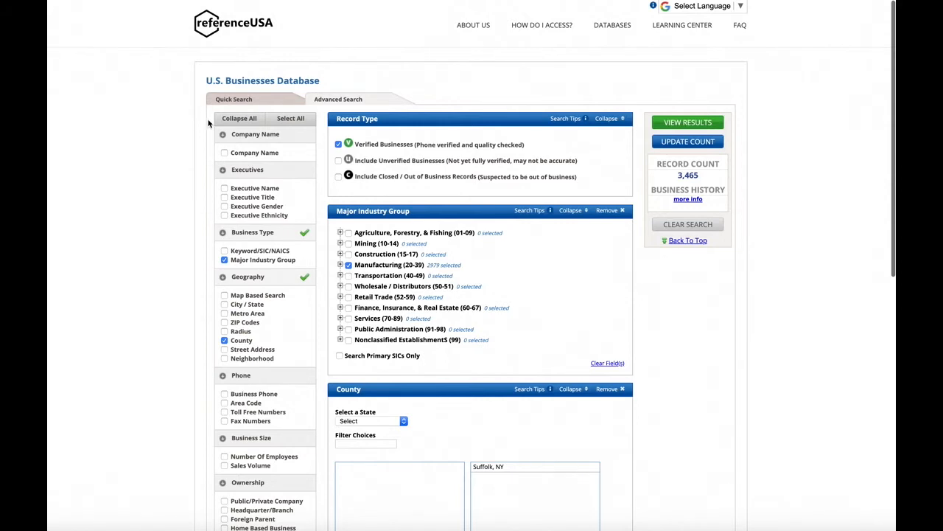
scroll(192, 131, down, 3)
scroll(191, 134, down, 2)
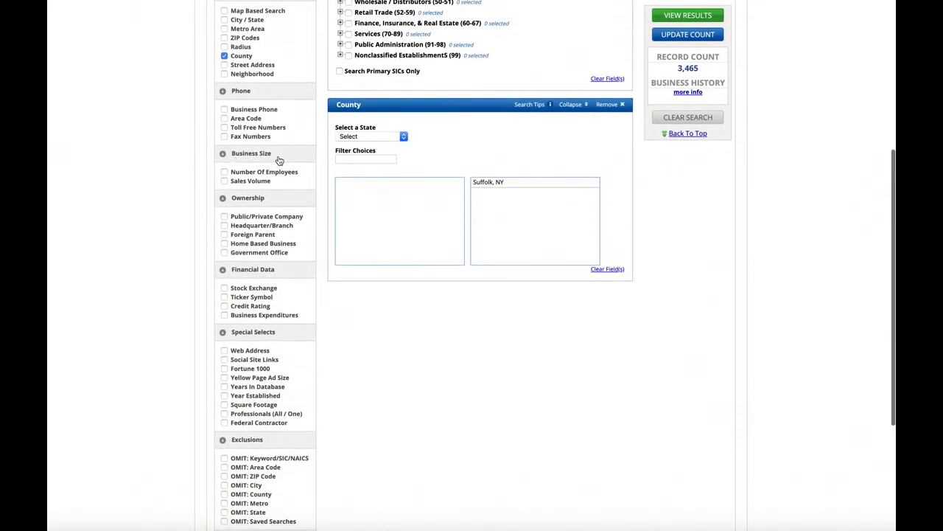
click(225, 181)
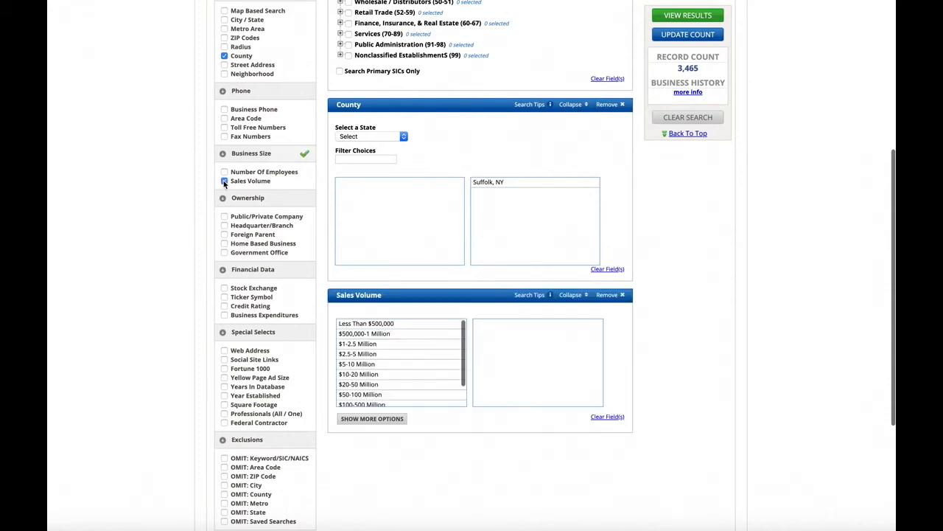
scroll(576, 214, down, 3)
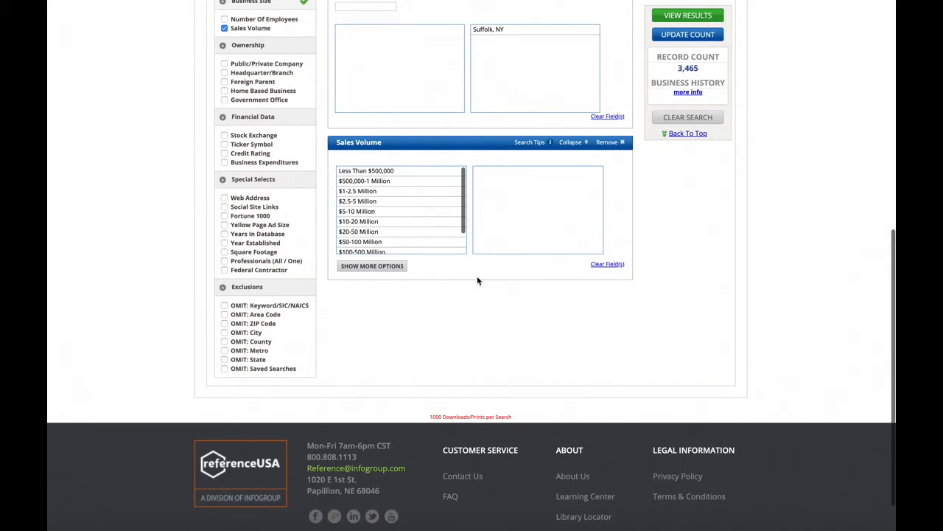
- Add every sales volume range from $5-10 Million up to Over $1 Billion to the selected sales volumes
scroll(406, 188, down, 2)
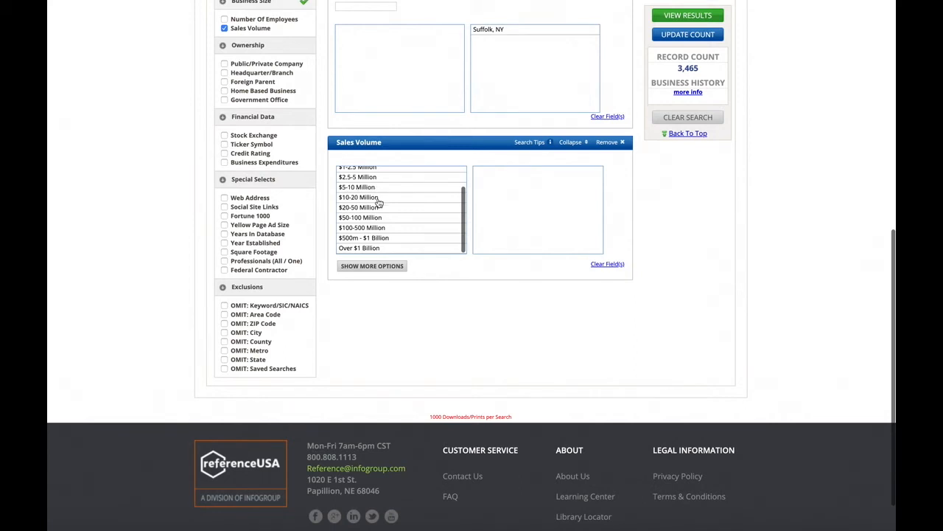
click(365, 188)
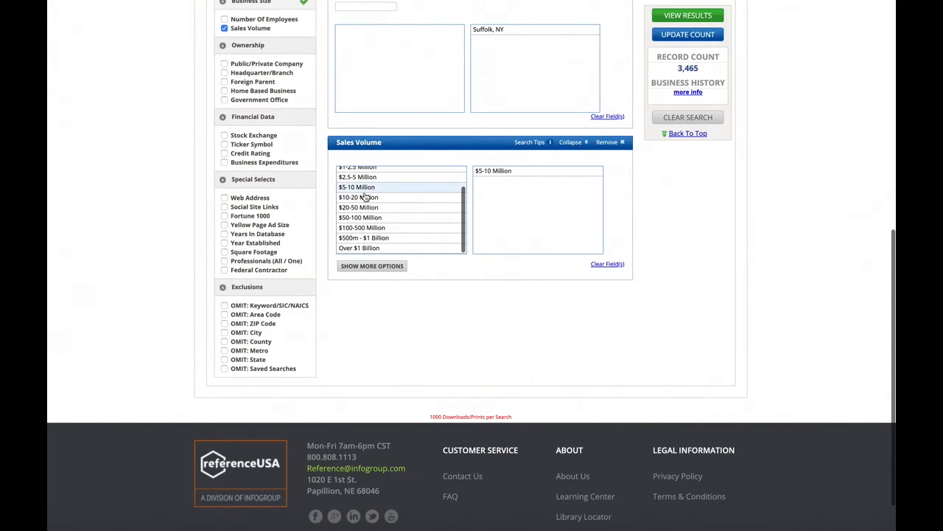
click(366, 198)
click(371, 210)
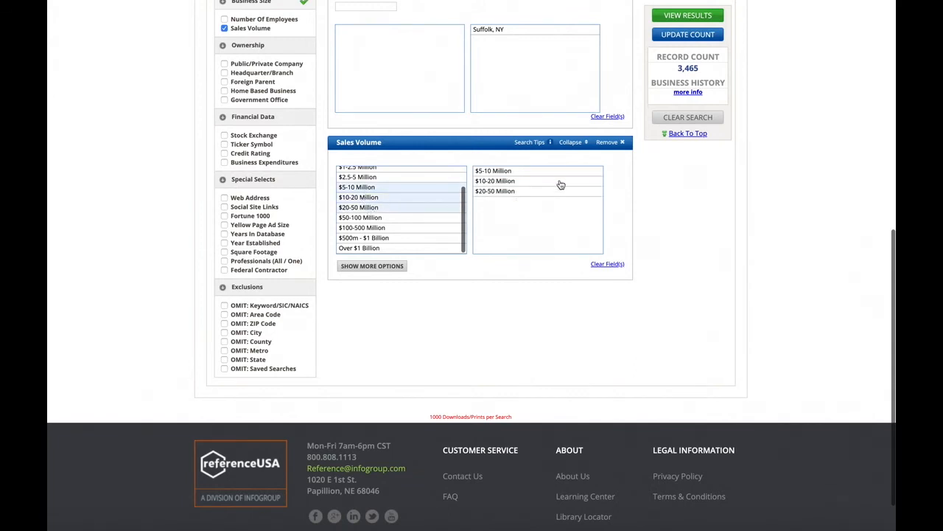
scroll(455, 205, down, 1)
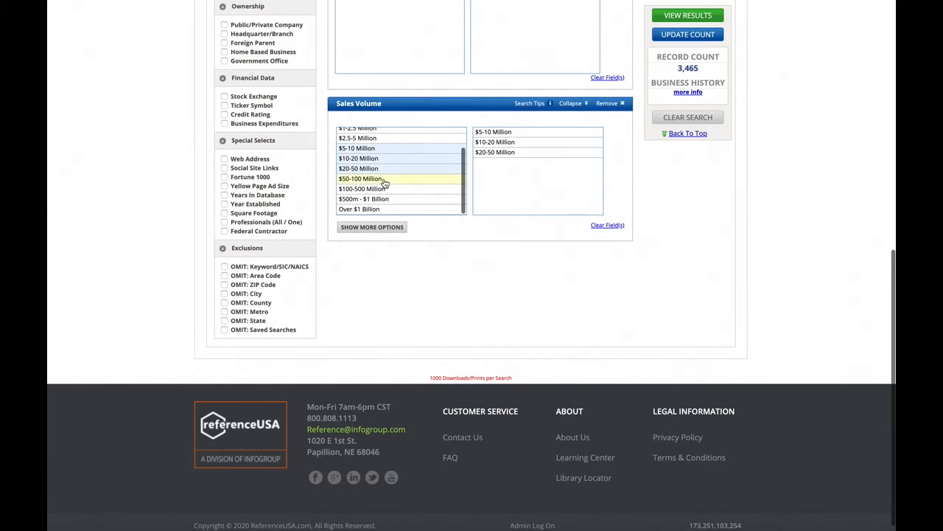
drag(384, 182, 388, 212)
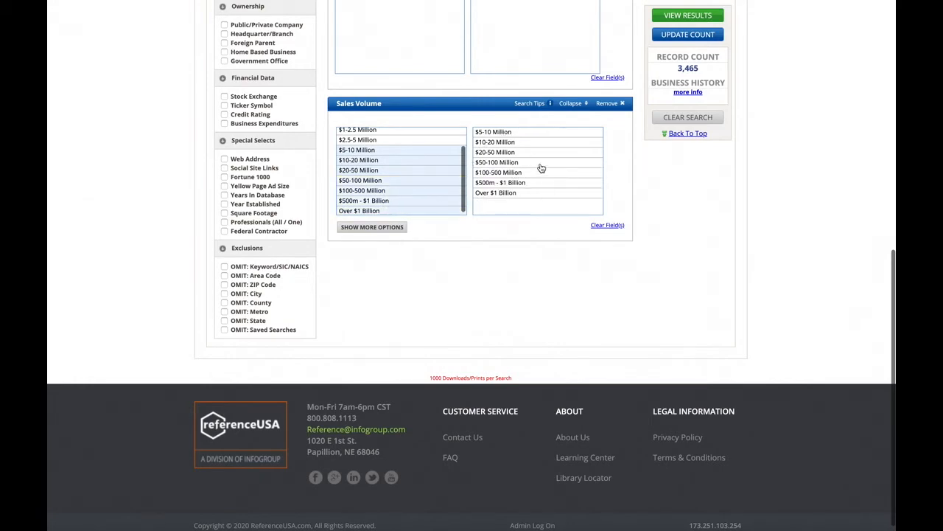
- Update the record count with the chosen sales volume ranges applied
scroll(505, 163, up, 1)
scroll(504, 164, up, 5)
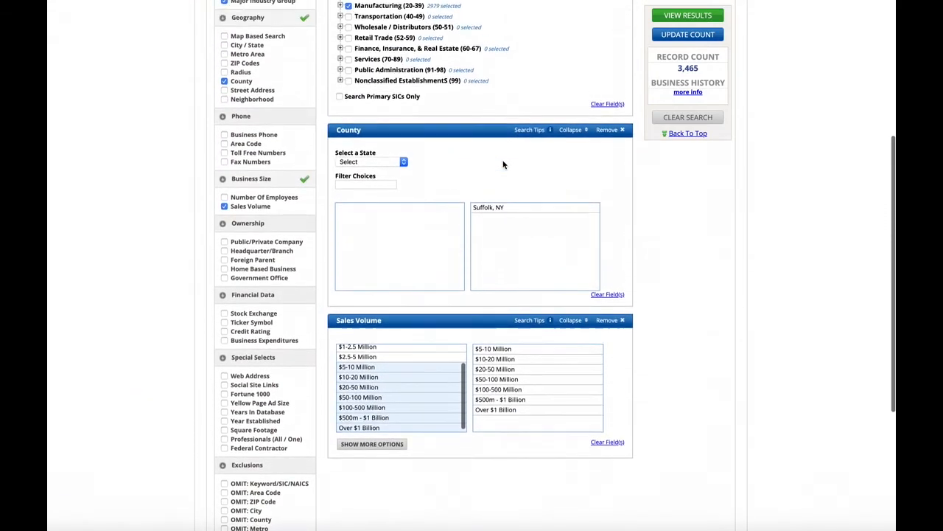
scroll(503, 163, up, 3)
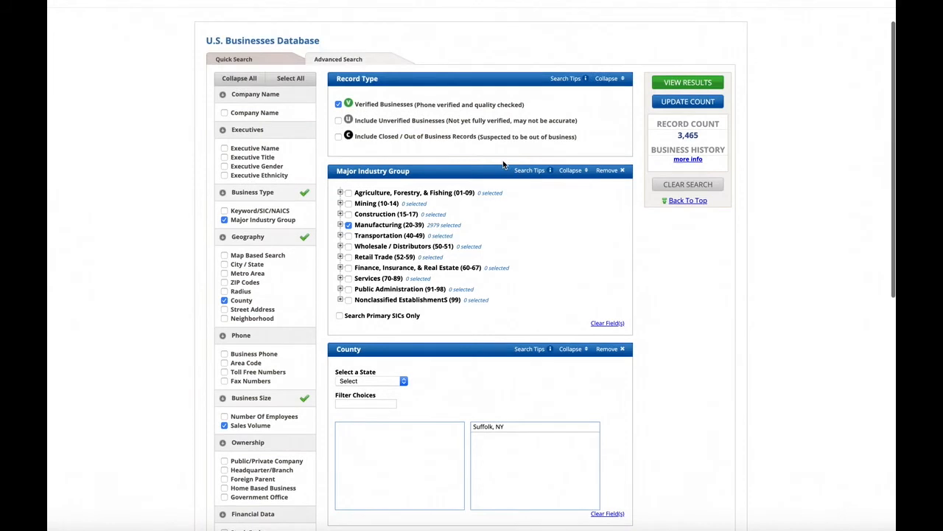
click(700, 104)
- Review the industry, county and sales volume criteria, and display and look through the matching businesses
scroll(549, 193, down, 1)
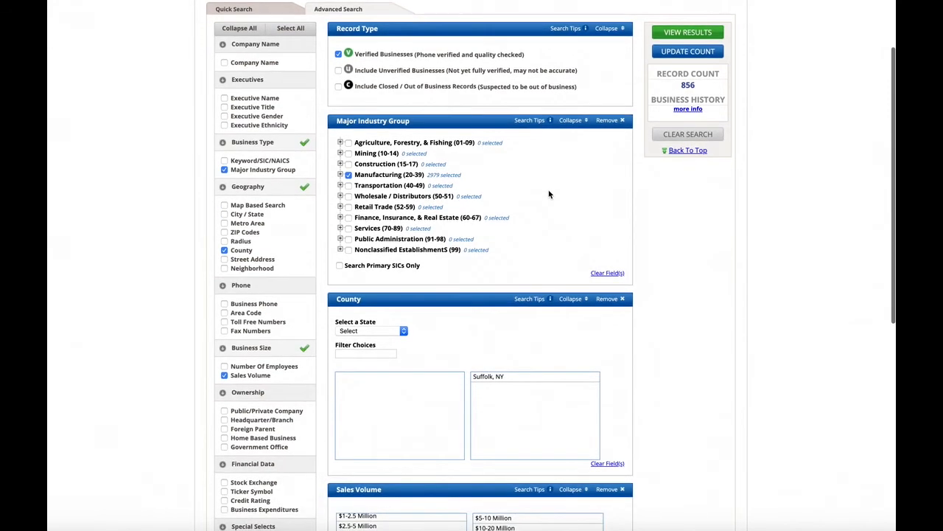
scroll(549, 193, down, 4)
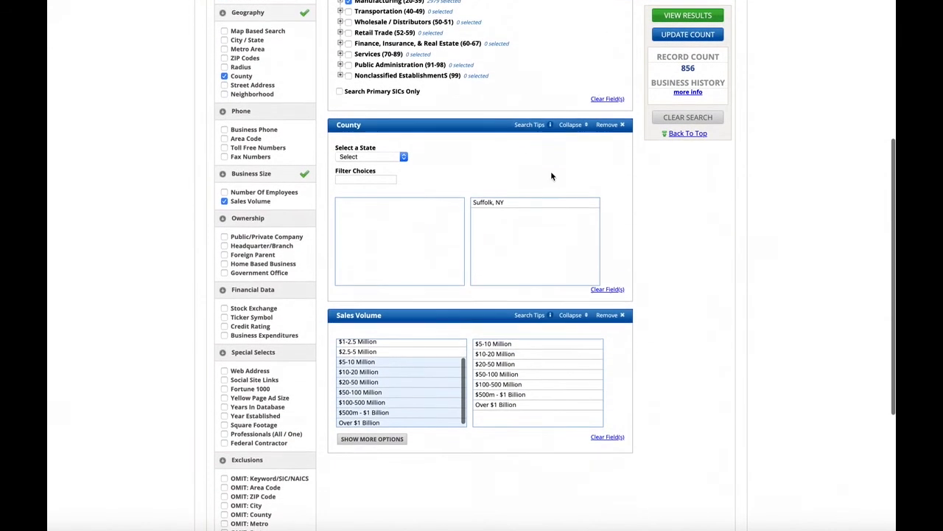
scroll(551, 175, down, 1)
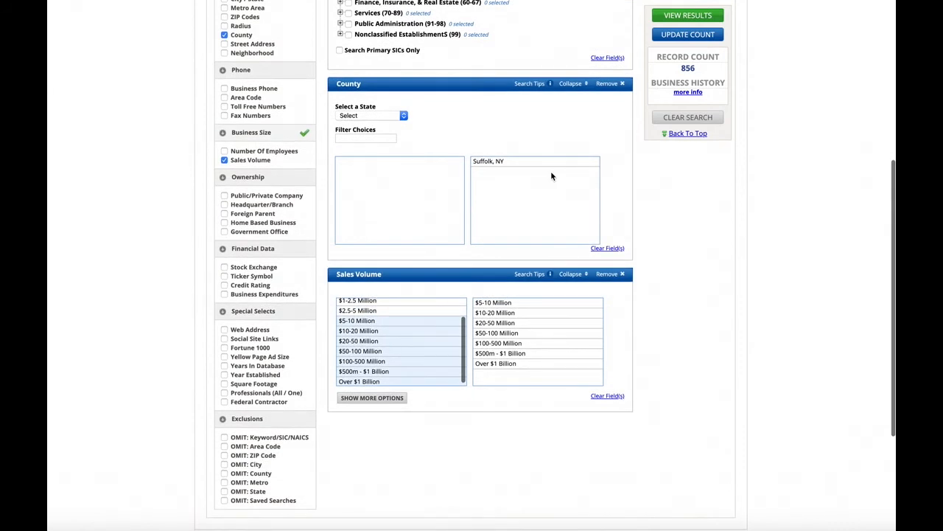
scroll(550, 175, up, 7)
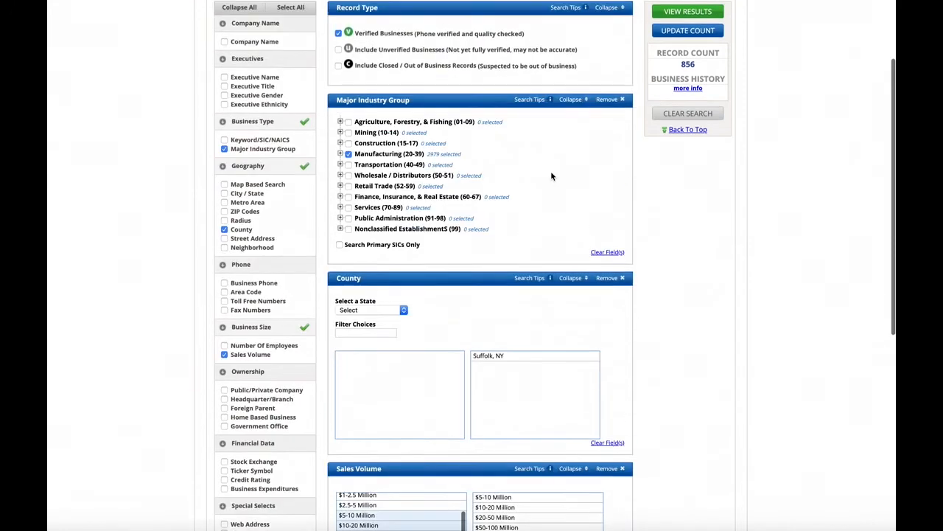
click(688, 123)
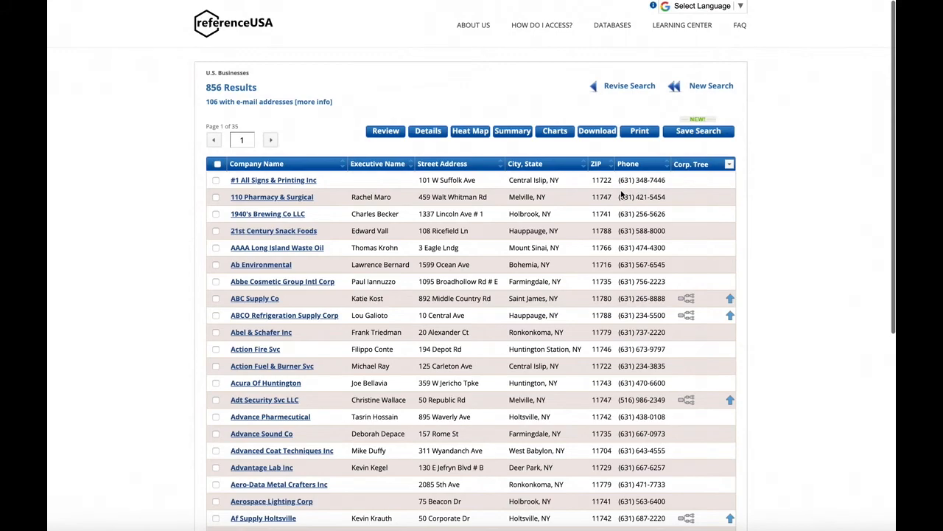
scroll(299, 210, down, 3)
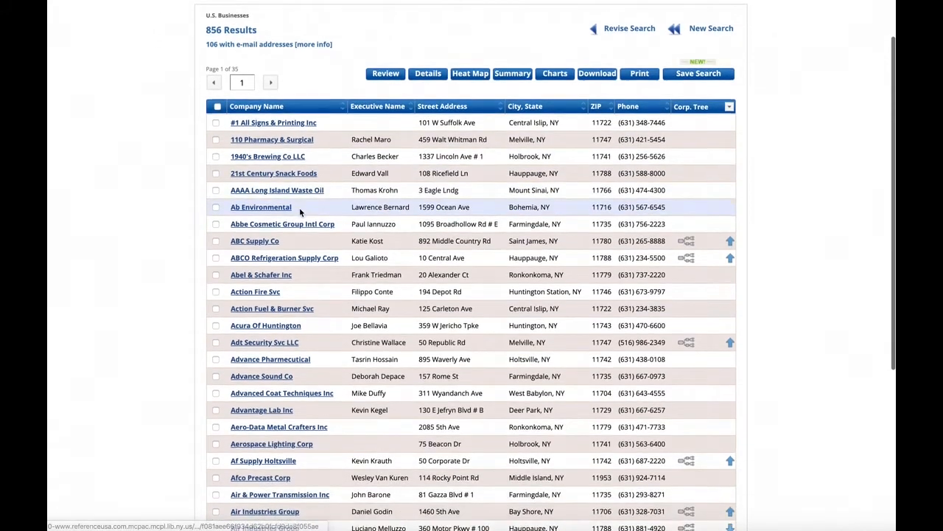
scroll(299, 207, up, 3)
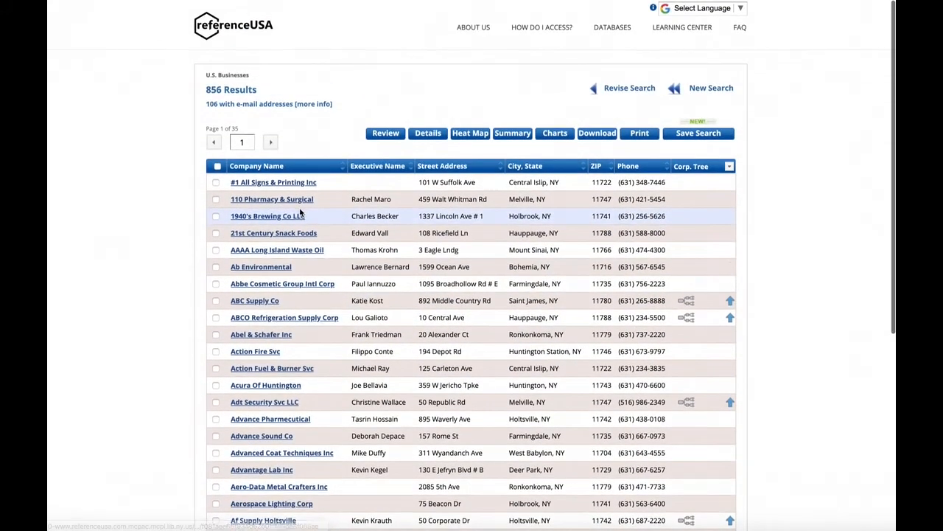
- Return to revising the search and add the Number Of Employees criterion
click(630, 86)
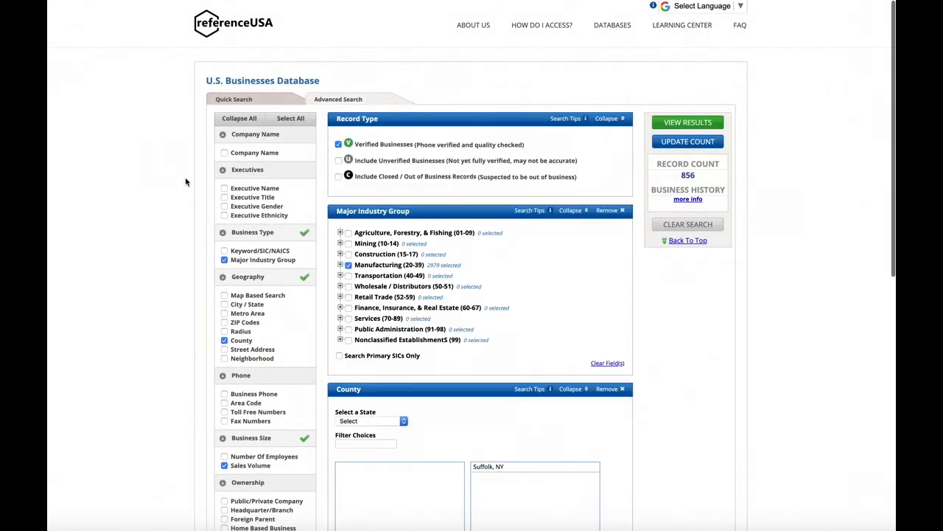
scroll(185, 177, down, 3)
scroll(185, 181, down, 3)
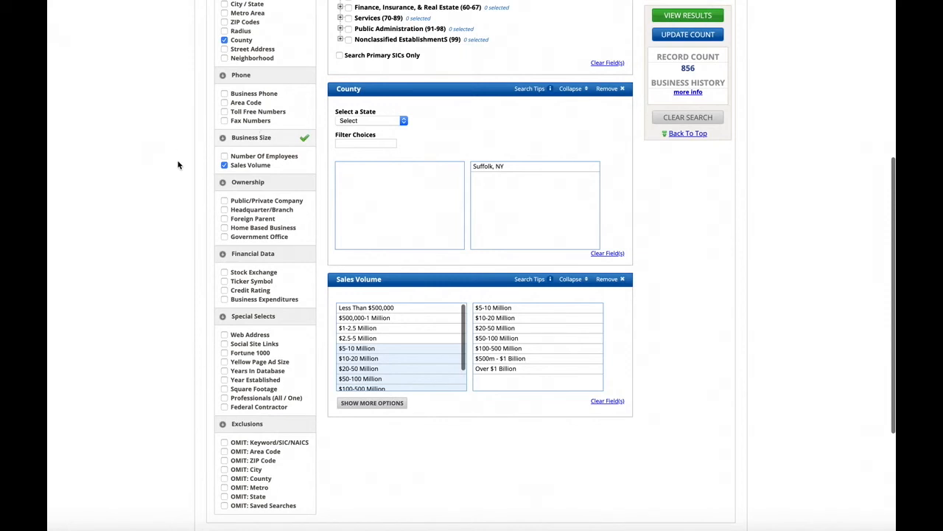
click(224, 156)
- Add every employee size range from 250-499 up to 10000+ to the selected numbers of employees
scroll(630, 217, down, 2)
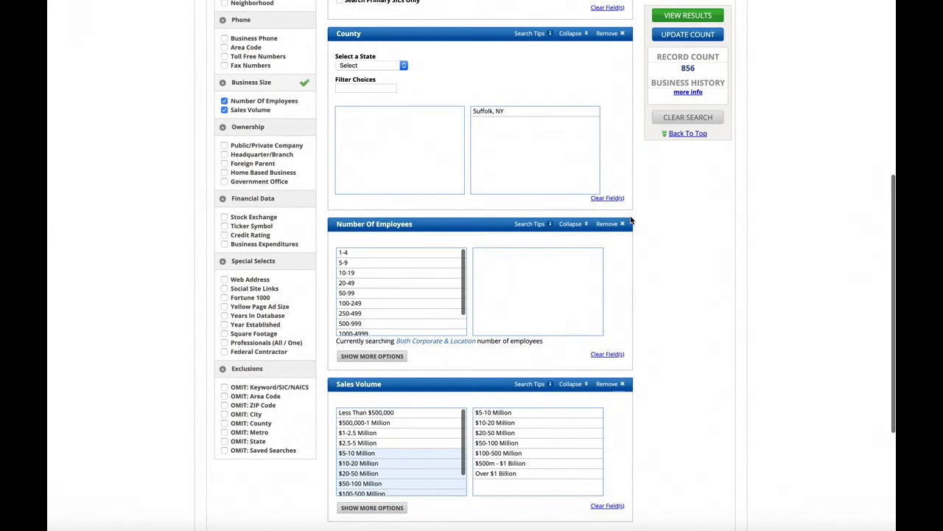
scroll(399, 357, down, 1)
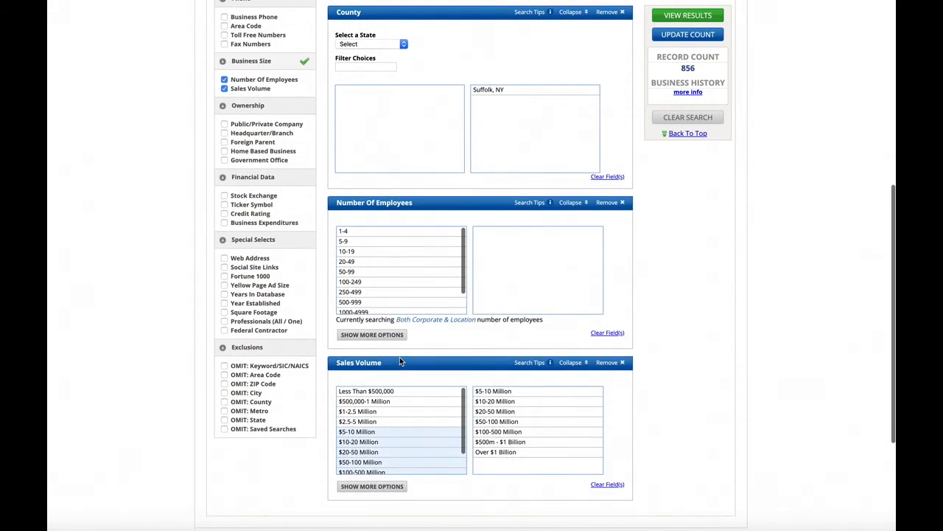
scroll(370, 284, down, 1)
drag(366, 270, 366, 313)
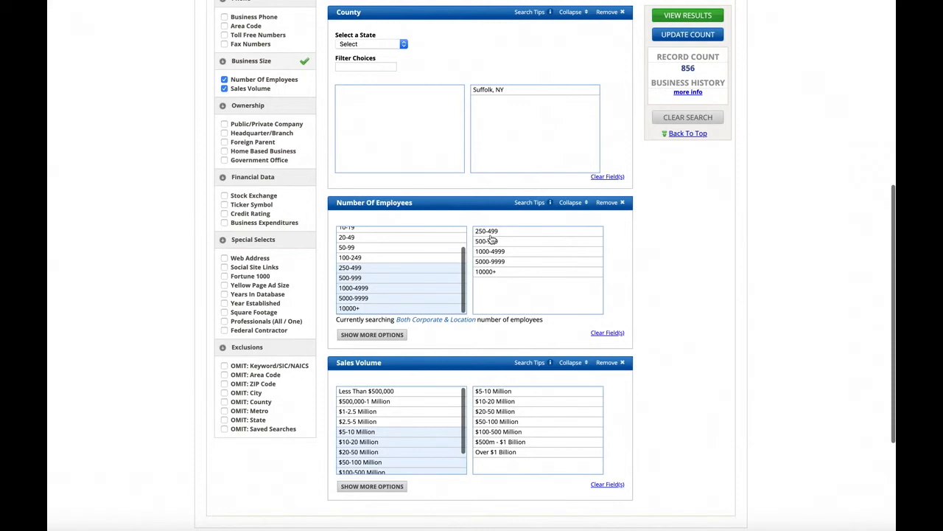
- Update the record count with the employee size ranges applied and display the matching businesses
click(692, 34)
scroll(690, 115, up, 4)
scroll(694, 153, up, 2)
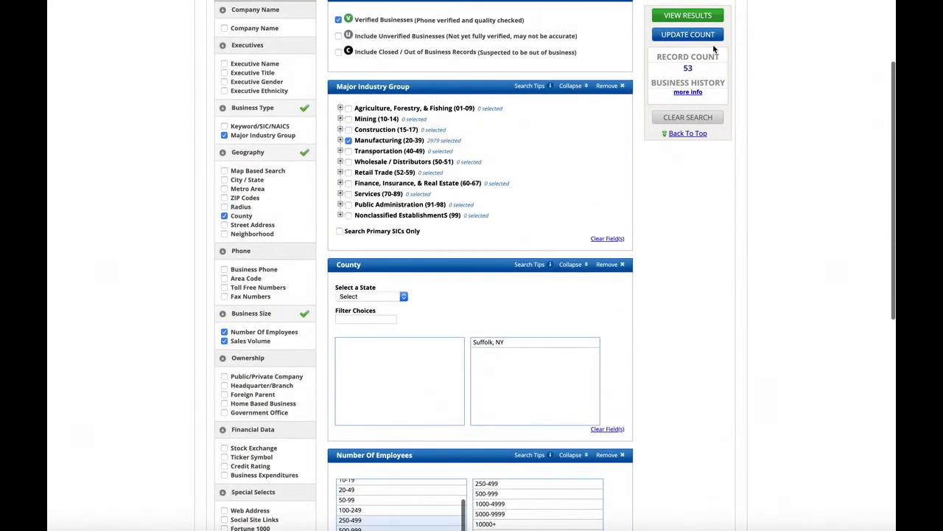
click(688, 17)
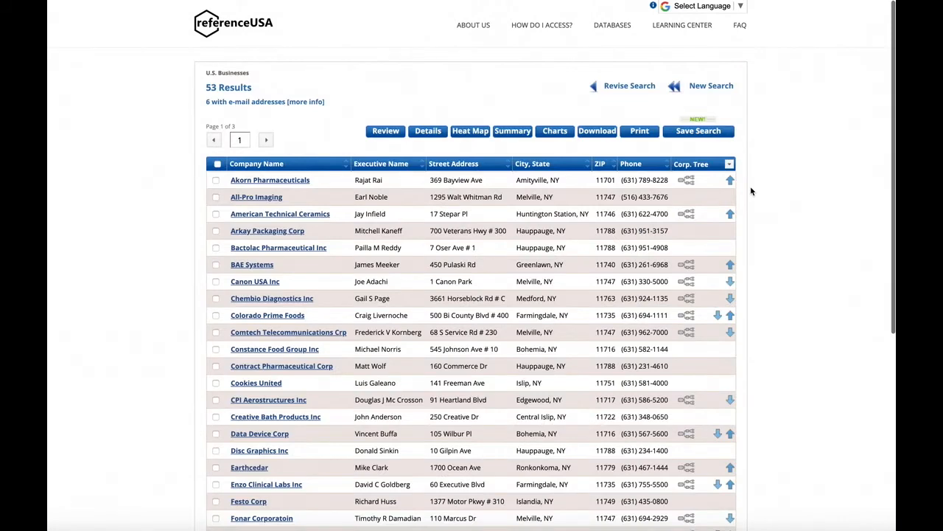
- Look through the matching businesses and select all records on each of the three result pages
scroll(746, 193, down, 1)
scroll(744, 194, up, 1)
scroll(177, 155, down, 3)
click(218, 167)
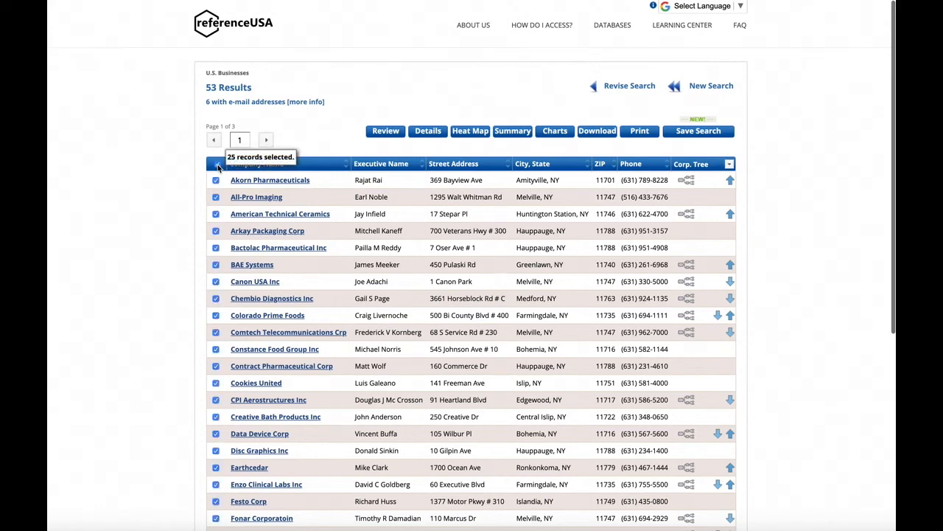
scroll(218, 167, down, 5)
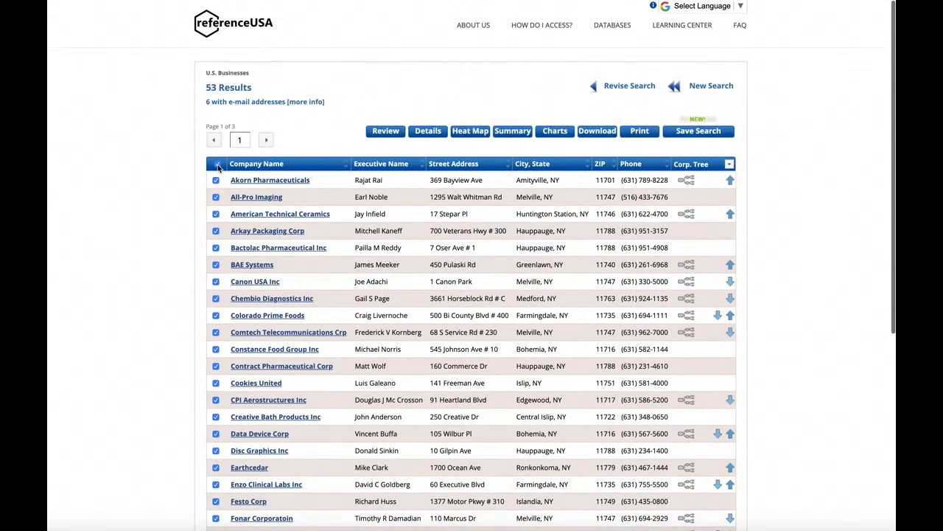
click(266, 140)
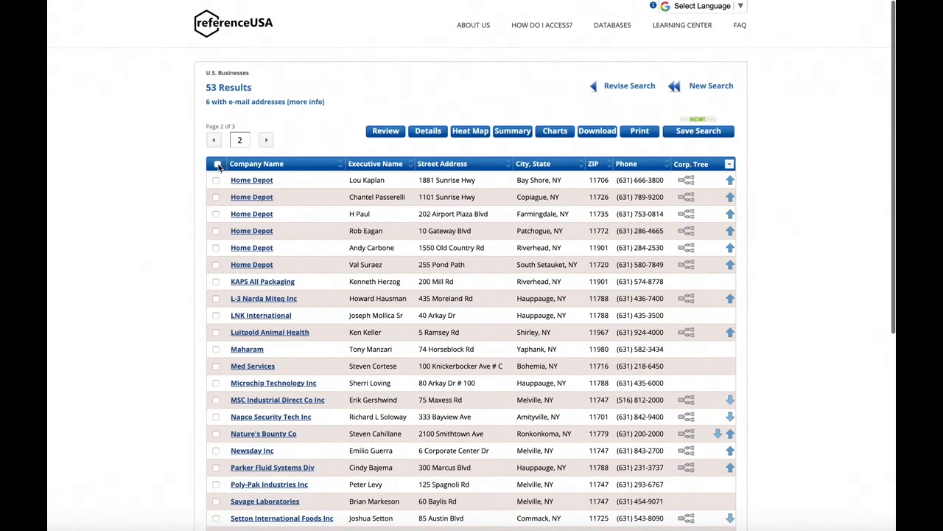
click(267, 140)
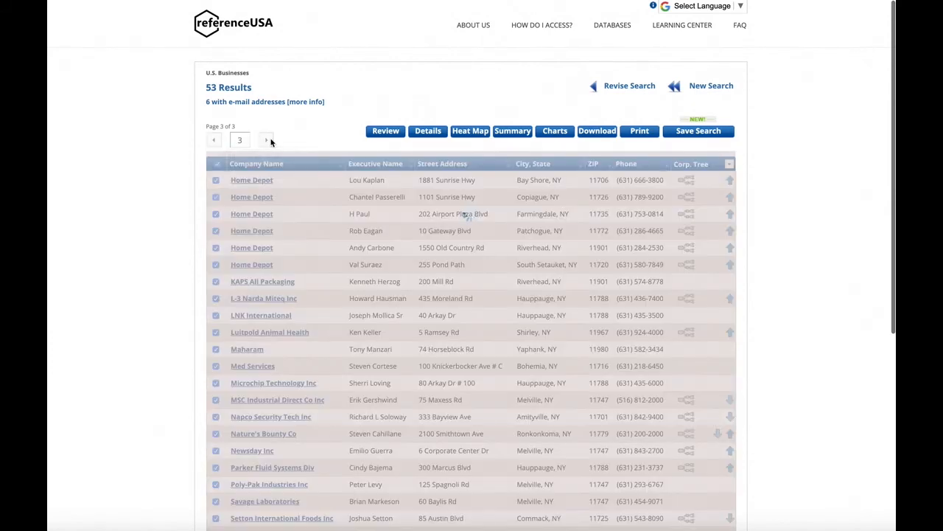
click(216, 165)
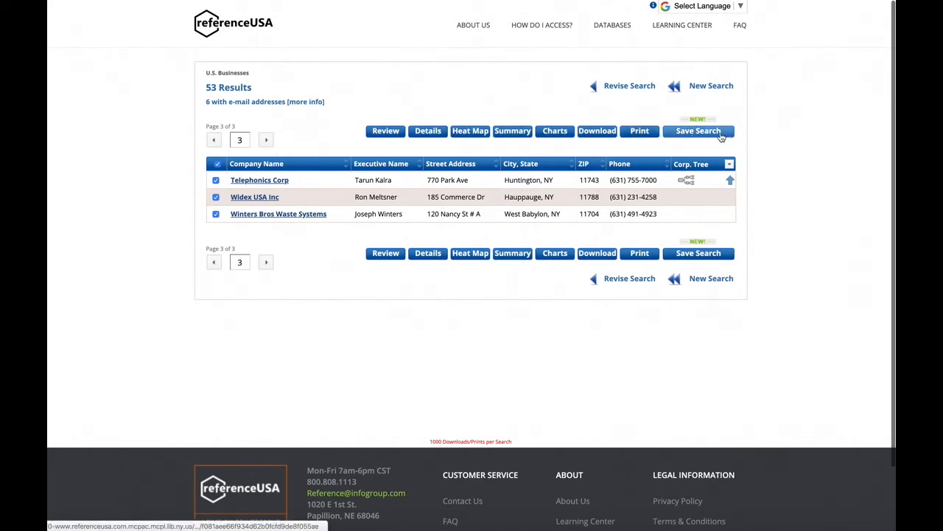
- Open the download options for the selected records and set the level of detail to Detailed
click(601, 133)
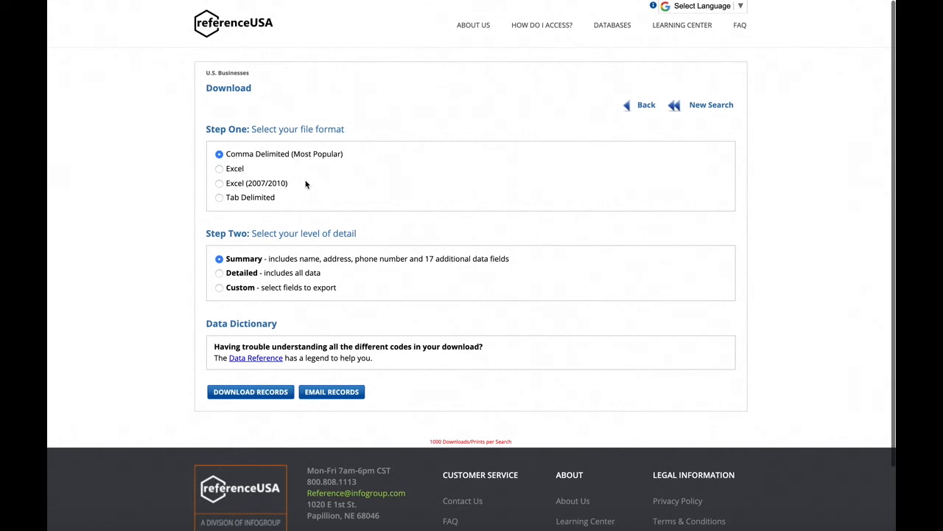
scroll(306, 184, down, 1)
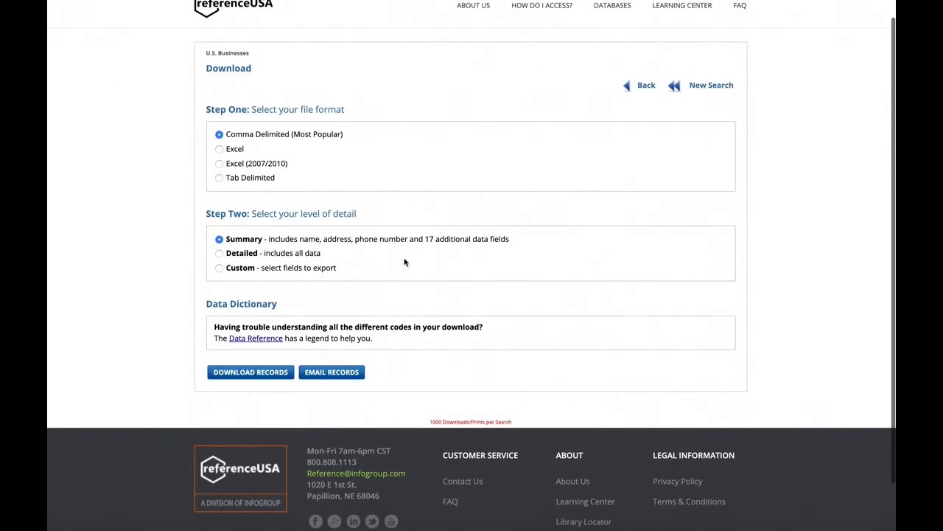
click(219, 253)
scroll(148, 273, down, 1)
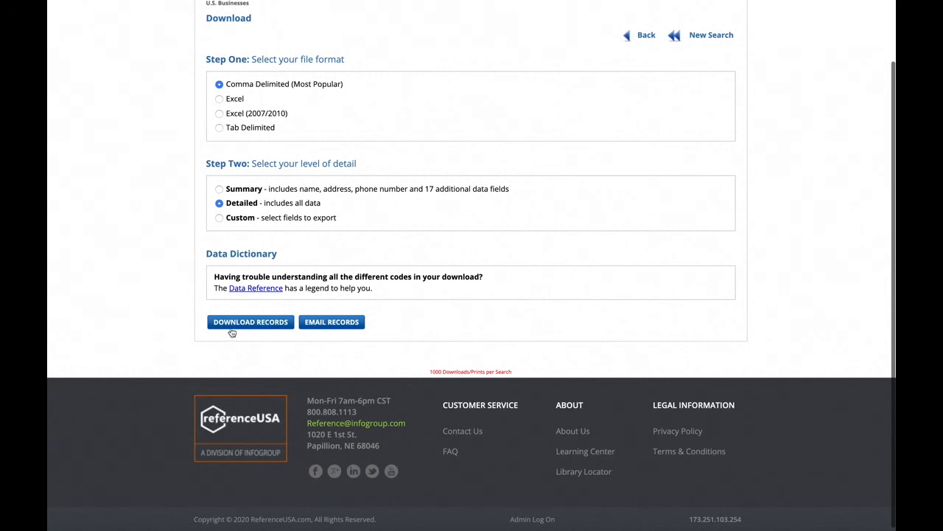
- Open the prompt for emailing the records and cancel it without sending
click(335, 324)
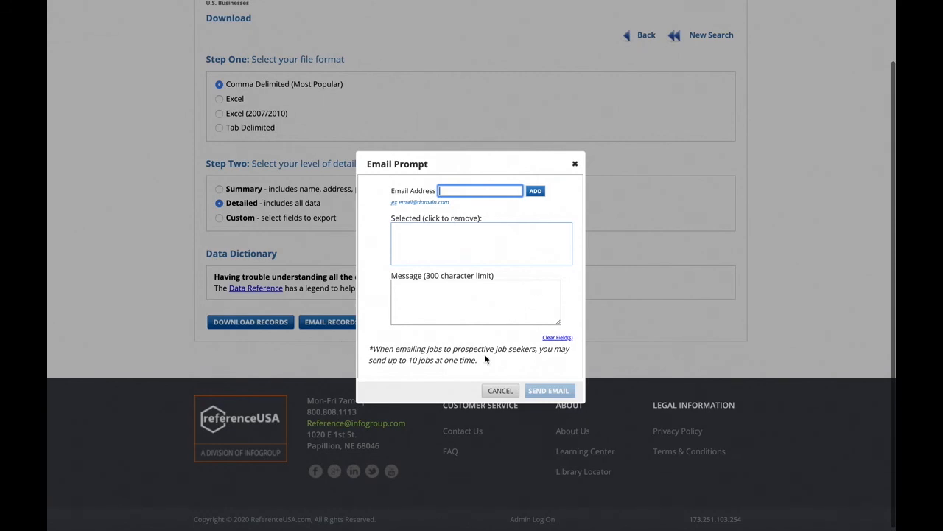
click(500, 391)
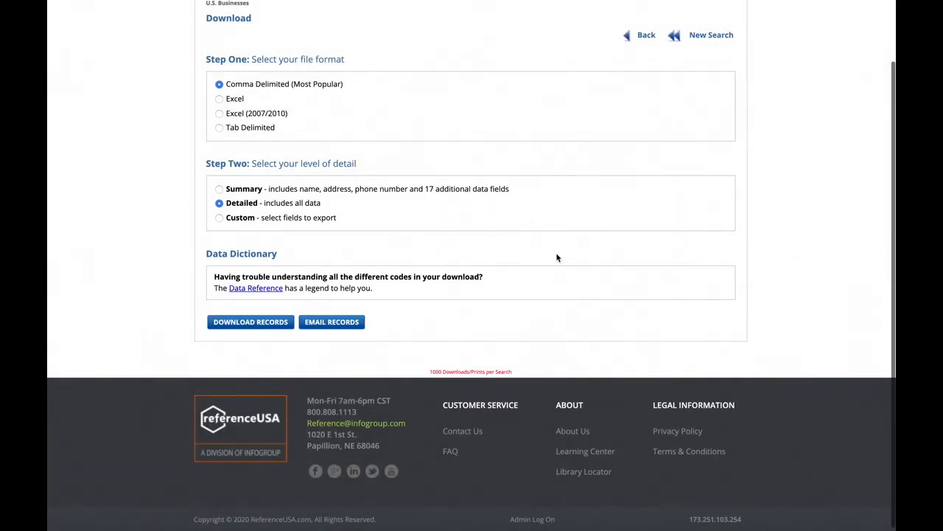